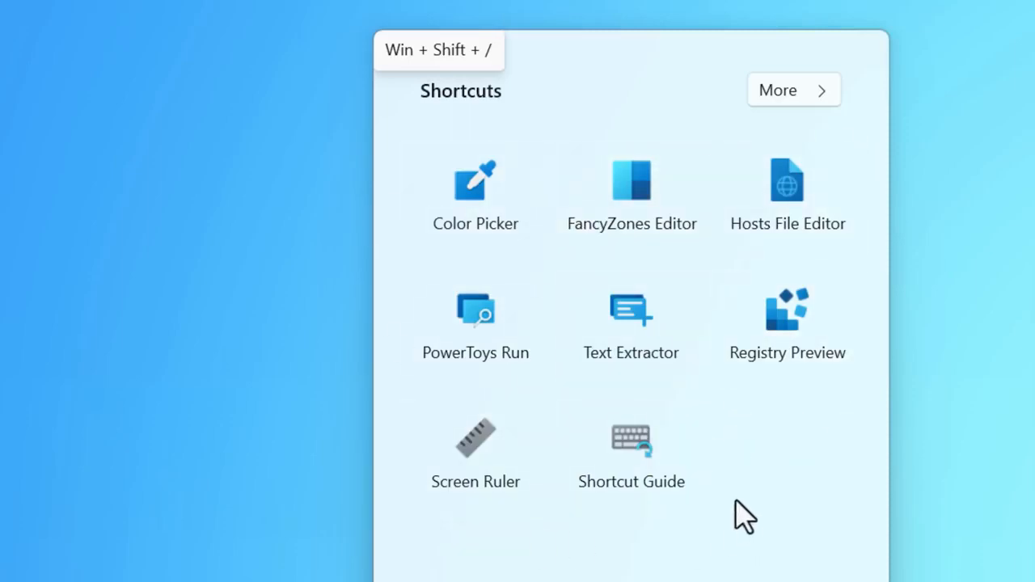
# Step: Show the list of all PowerToys utilities and browse their on/off switches
pyautogui.click(816, 91)
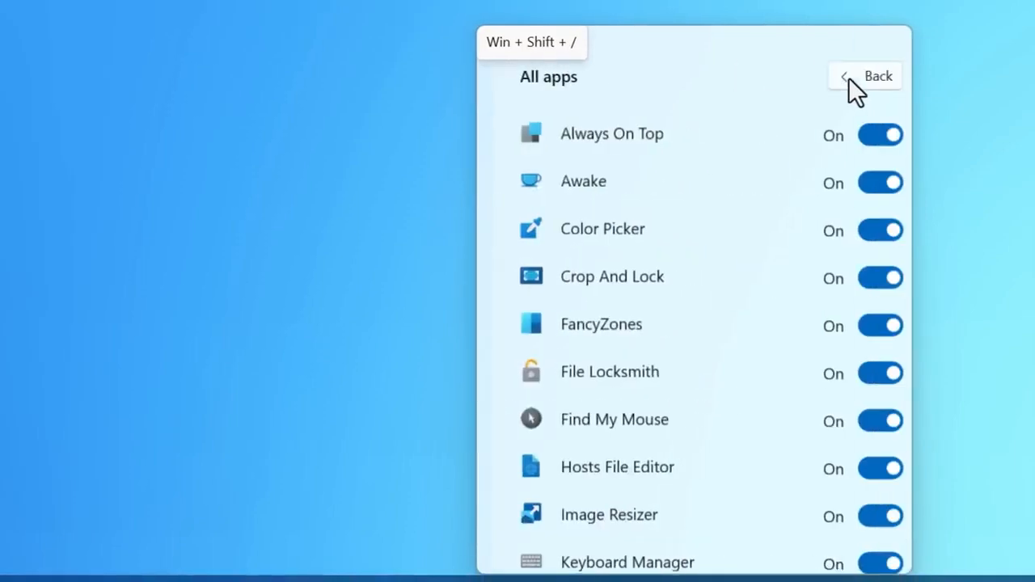
pyautogui.moveTo(907, 187); pyautogui.dragTo(926, 167)
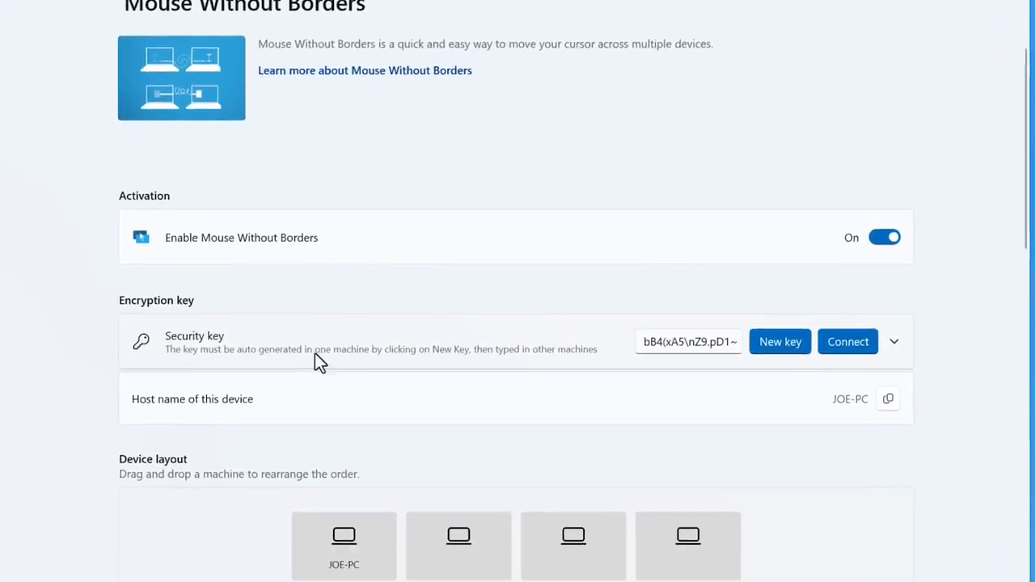
# Step: Expand the security key section of Mouse Without Borders and review its connection fields, device layout, service and behavior options
pyautogui.click(279, 412)
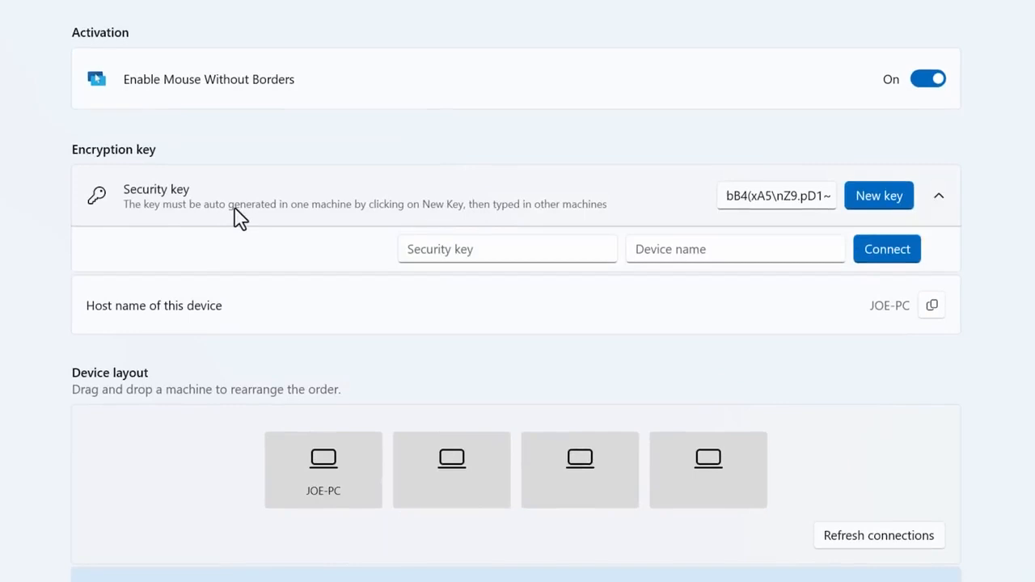
pyautogui.click(240, 215)
pyautogui.click(806, 212)
pyautogui.click(804, 213)
pyautogui.click(883, 211)
pyautogui.click(879, 214)
pyautogui.scroll(-5, 850, 210)
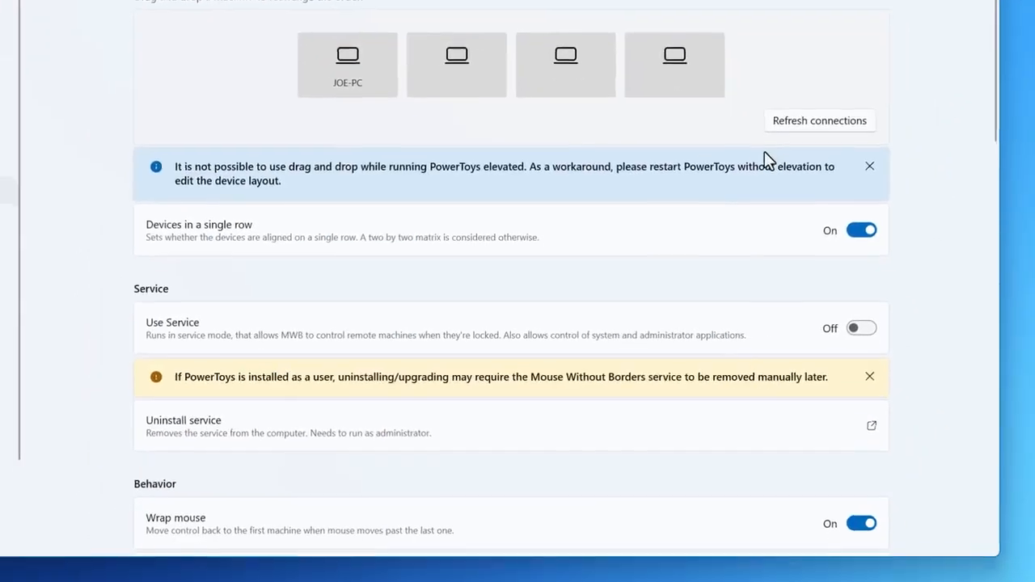
pyautogui.scroll(-6, 763, 154)
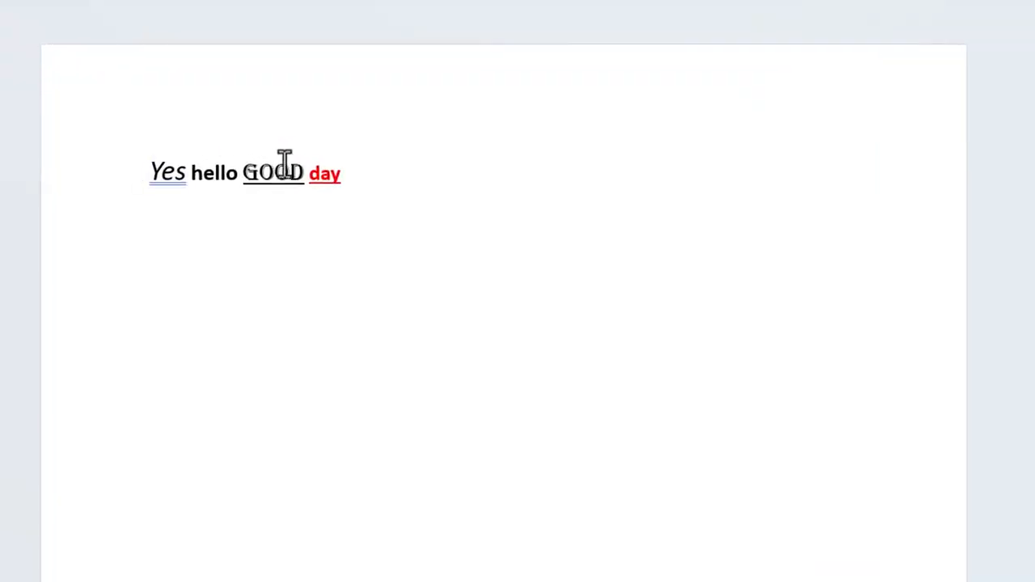
# Step: Copy the formatted line "Yes hello GOOD day" and paste it below as plain text without its formatting
pyautogui.moveTo(349, 175); pyautogui.dragTo(150, 173)
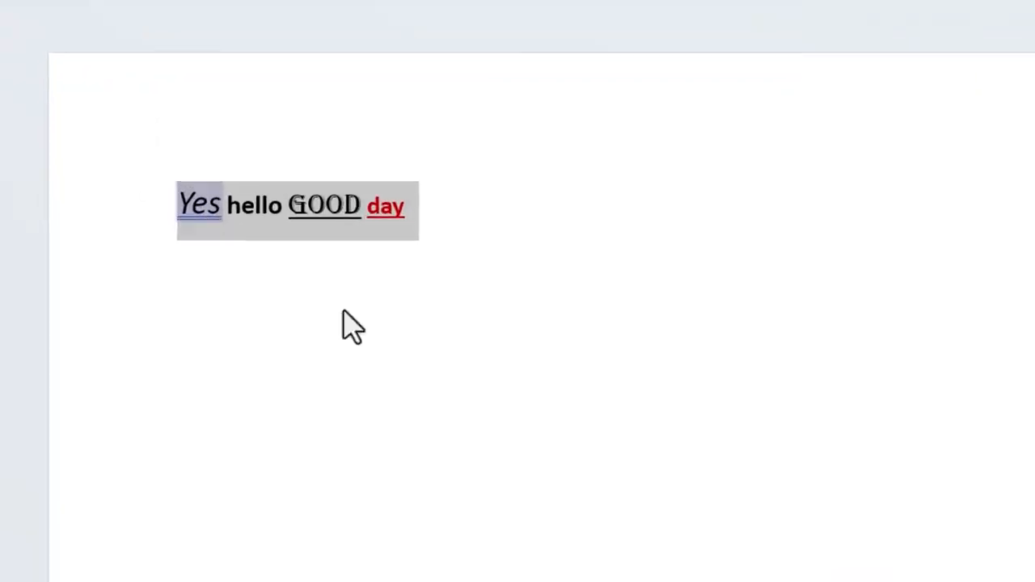
pyautogui.click(461, 318)
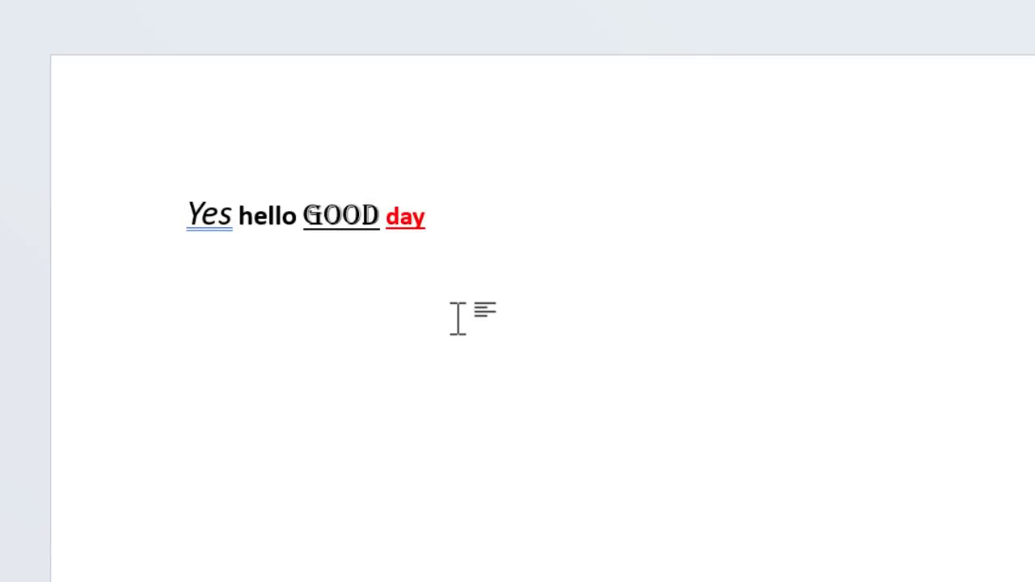
pyautogui.press('ctrl+alt+super+v')
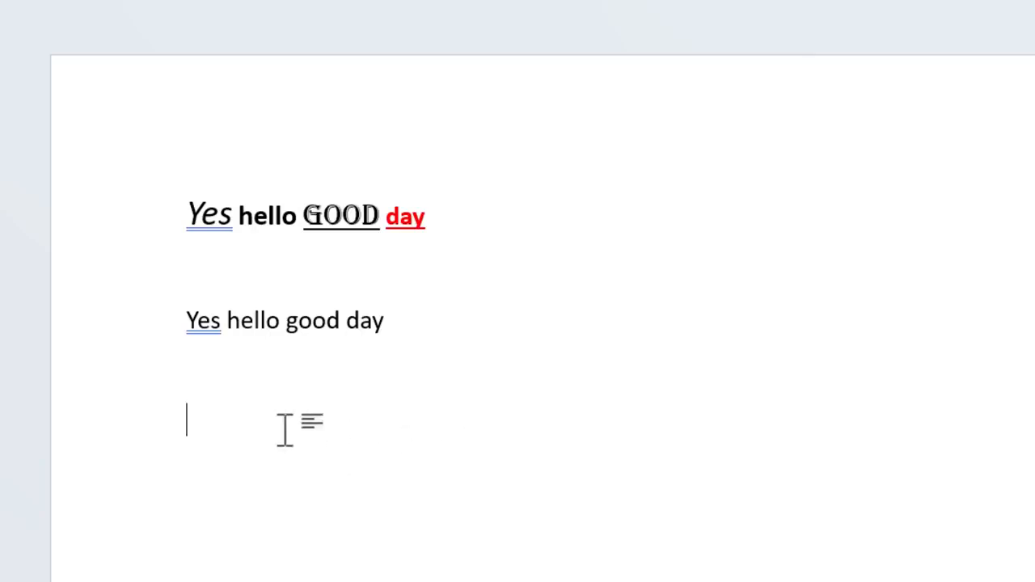
pyautogui.moveTo(444, 219); pyautogui.dragTo(246, 246)
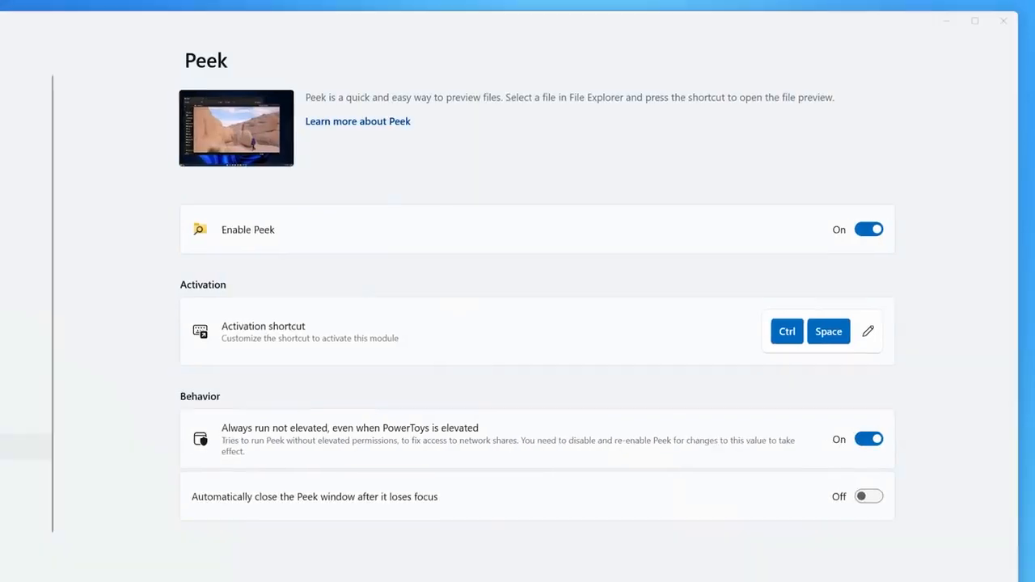
# Step: Switch to the Temp 8 folder in File Explorer and preview Thinking Emoji.png with Peek
pyautogui.hotkey('alt', 'Tab')
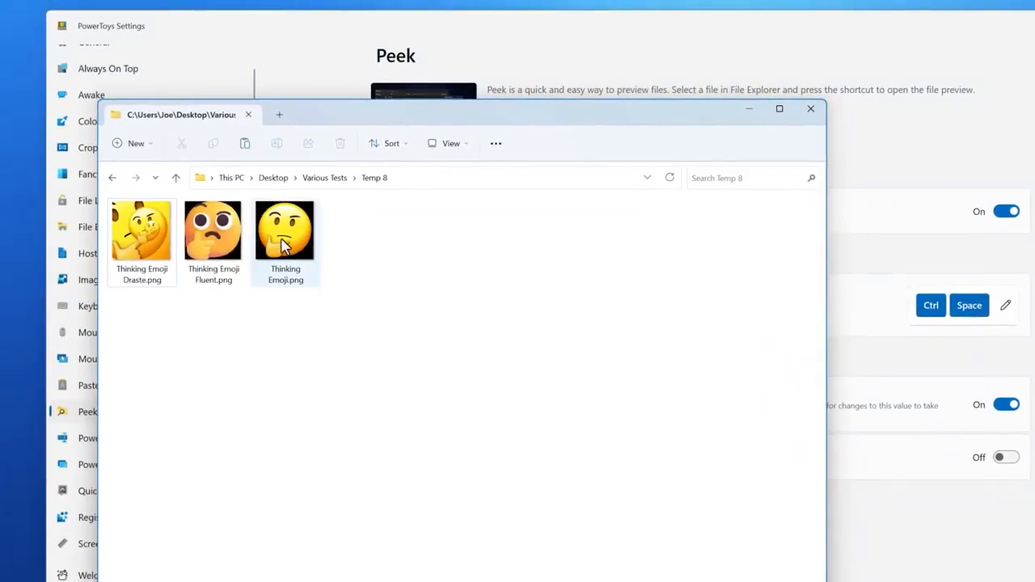
pyautogui.click(283, 247)
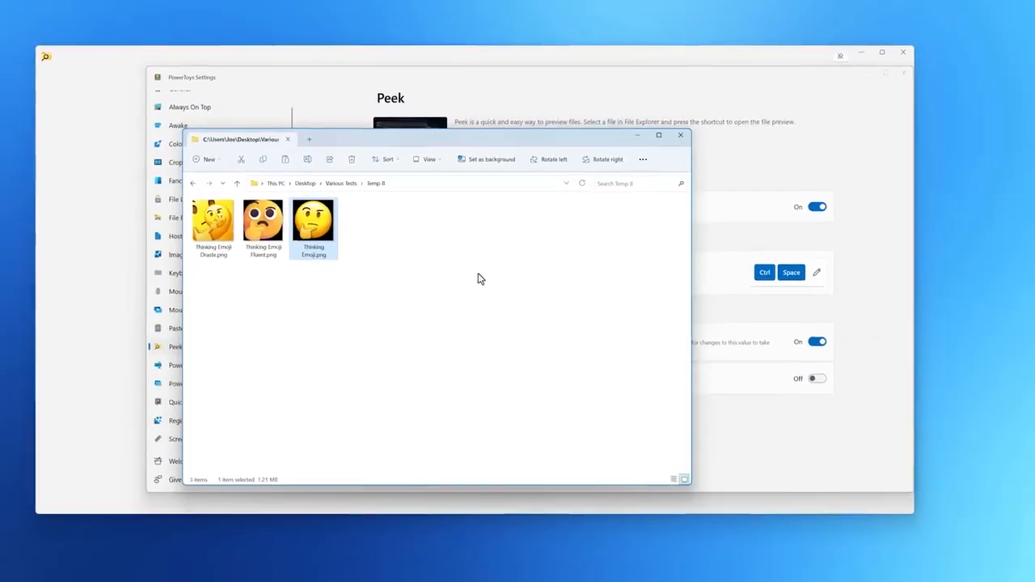
pyautogui.hotkey('ctrl', 'space')
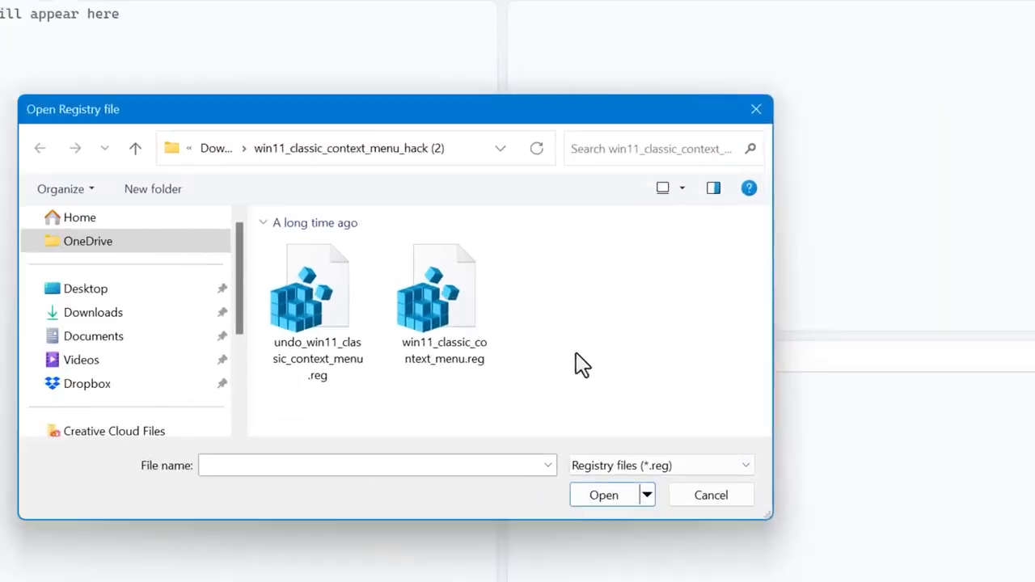
# Step: Open win11_classic_context_menu.reg in Registry Preview and show the values of its InprocServer32 key
pyautogui.click(465, 318)
pyautogui.click(676, 501)
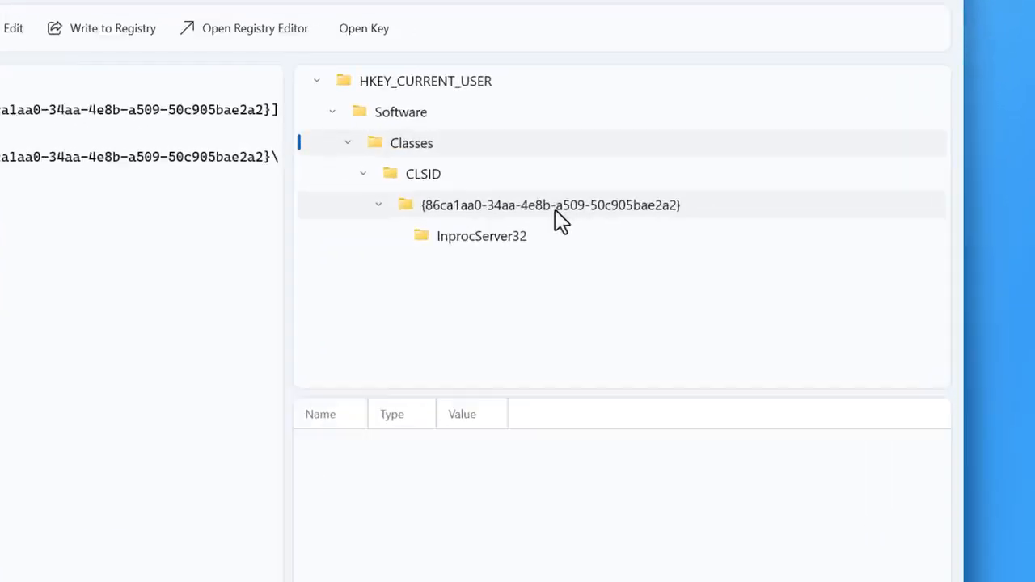
pyautogui.click(668, 192)
pyautogui.click(429, 254)
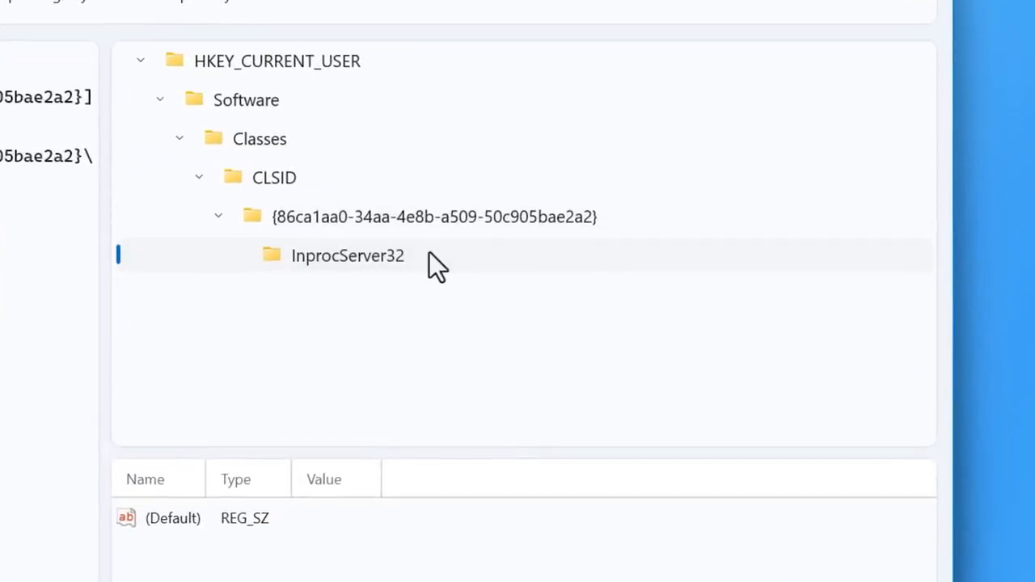
# Step: Inspect the values at each key level from HKEY_CURRENT_USER through Software, Classes and CLSID to the {86ca1aa0-34aa-4e8b-a509-50c905bae2a2} key
pyautogui.click(400, 217)
pyautogui.click(339, 179)
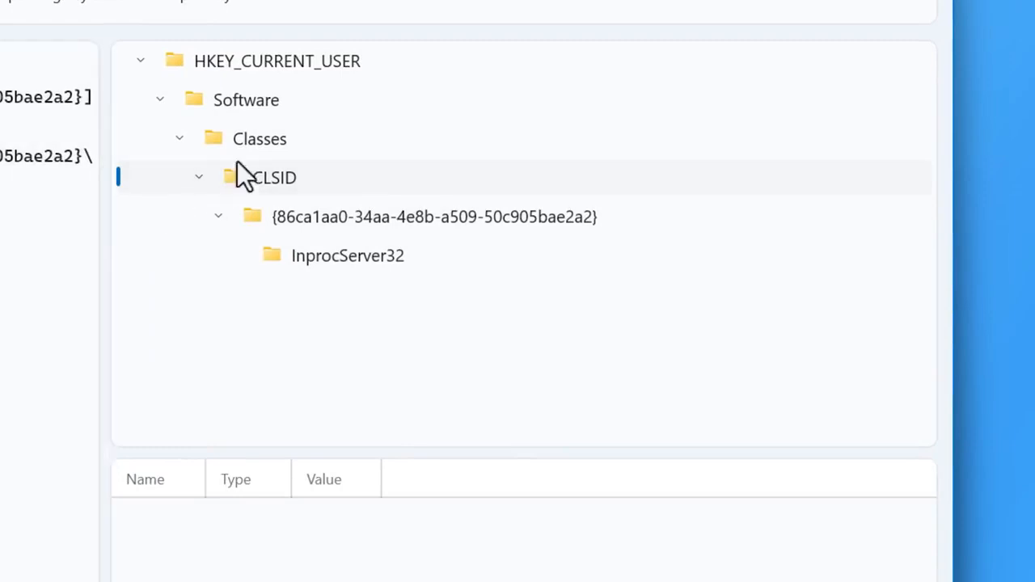
pyautogui.click(303, 61)
pyautogui.click(306, 99)
pyautogui.click(327, 139)
pyautogui.click(347, 178)
pyautogui.click(328, 217)
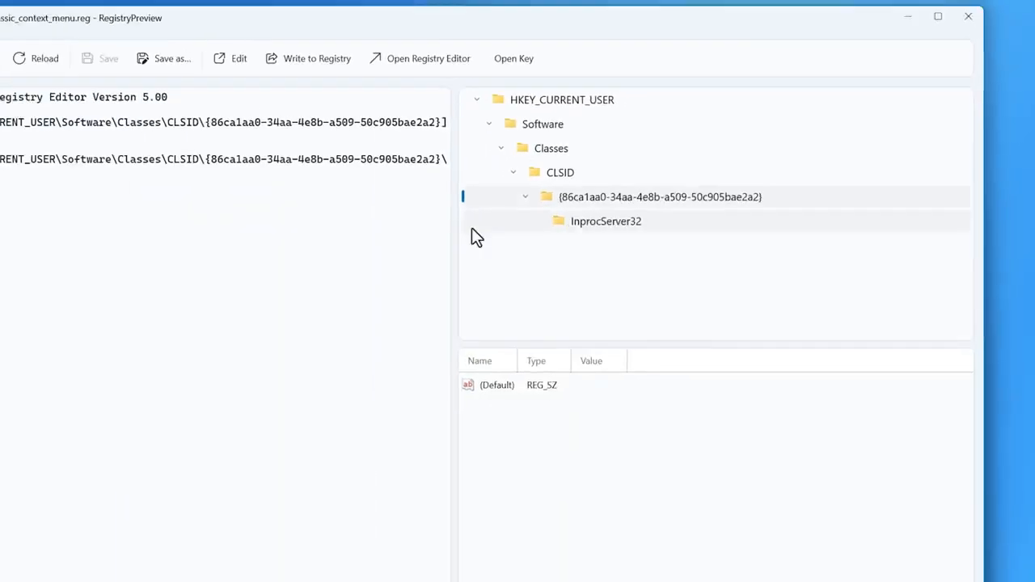
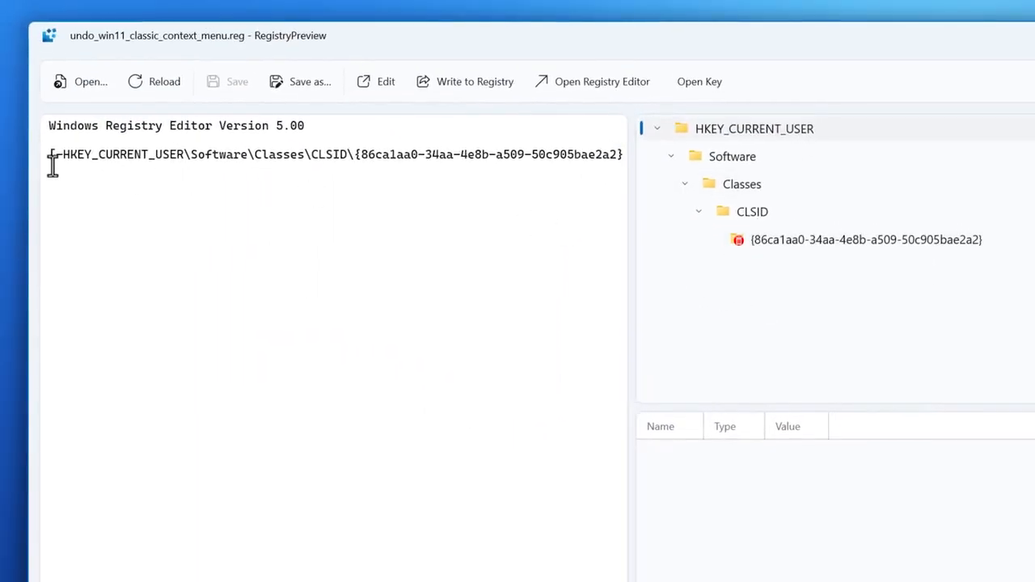
# Step: Highlight part of the HKEY_CURRENT_USER key path in undo_win11_classic_context_menu.reg and clear the selection
pyautogui.moveTo(96, 160); pyautogui.dragTo(189, 166)
pyautogui.click(196, 165)
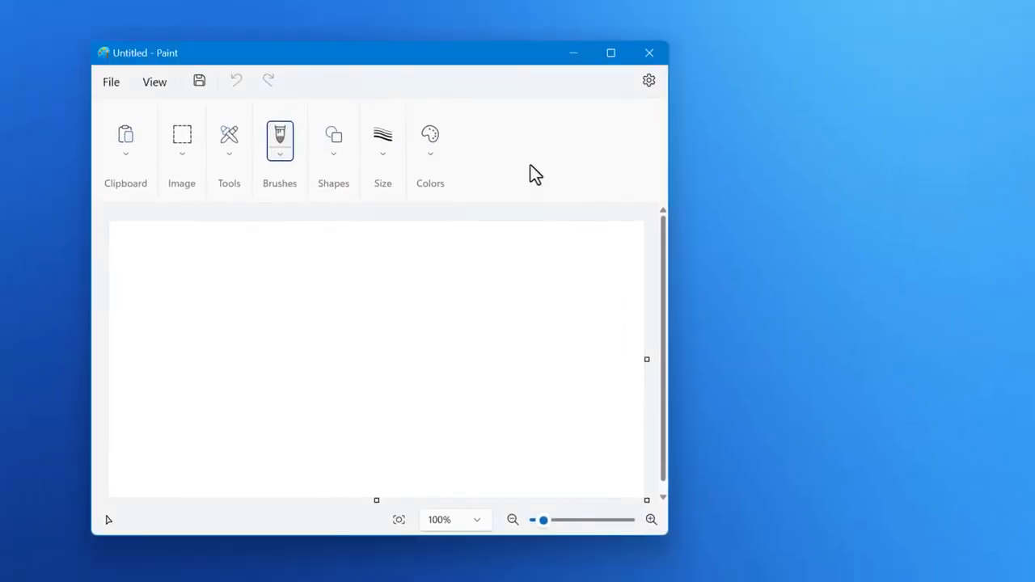
# Step: Create a Crop And Lock thumbnail of the Paint canvas area and place it beside the Paint window
pyautogui.press('super+ctrl+shift+t')
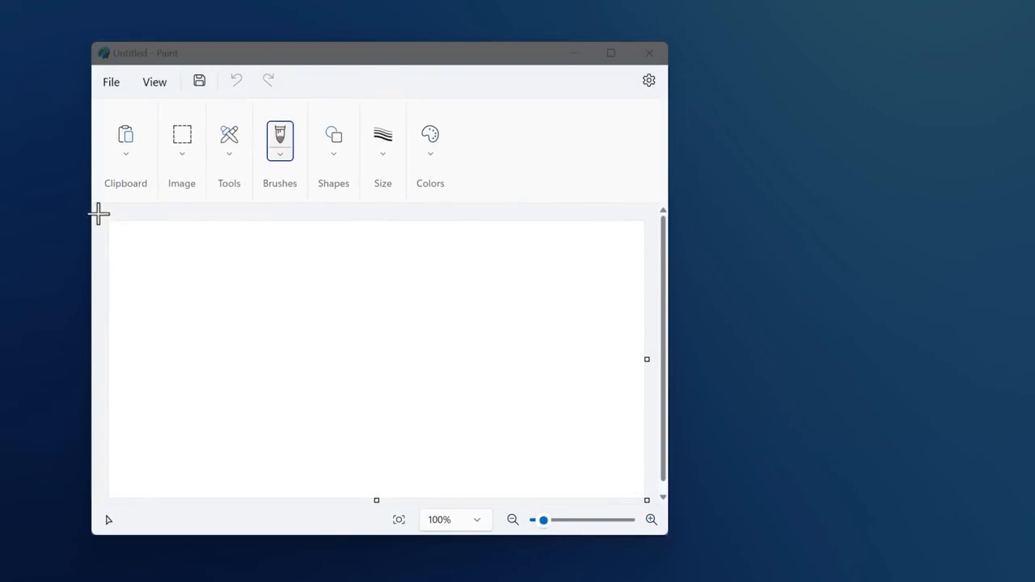
pyautogui.moveTo(97, 213)
pyautogui.mouseDown()
pyautogui.moveTo(445, 407)
pyautogui.moveTo(652, 499)
pyautogui.mouseUp()
pyautogui.moveTo(296, 74)
pyautogui.mouseDown()
pyautogui.moveTo(665, 199)
pyautogui.moveTo(797, 191)
pyautogui.mouseUp()
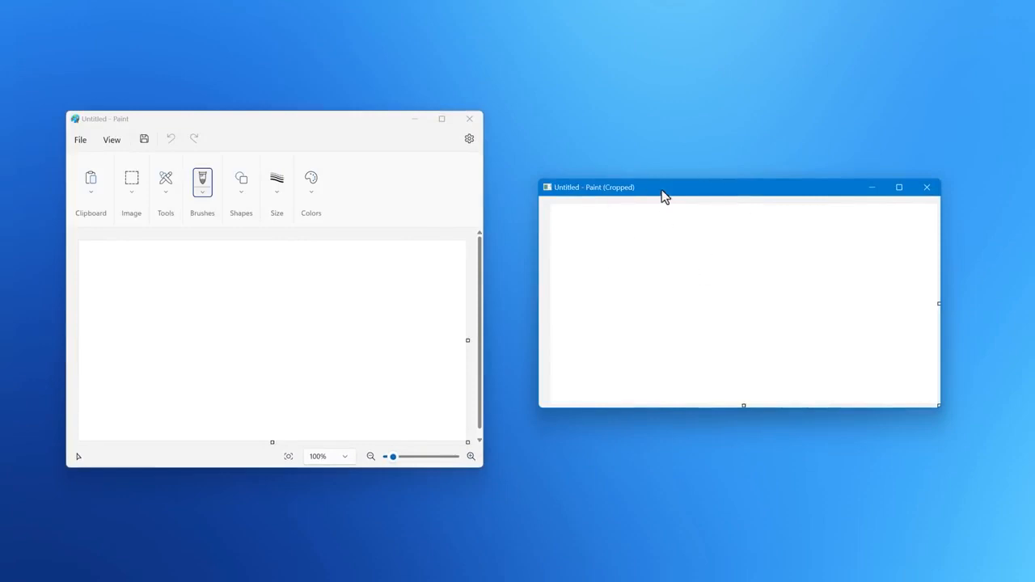
# Step: Draw a smiley face on the Paint canvas and close the cropped thumbnail window
pyautogui.moveTo(282, 272); pyautogui.dragTo(288, 380)
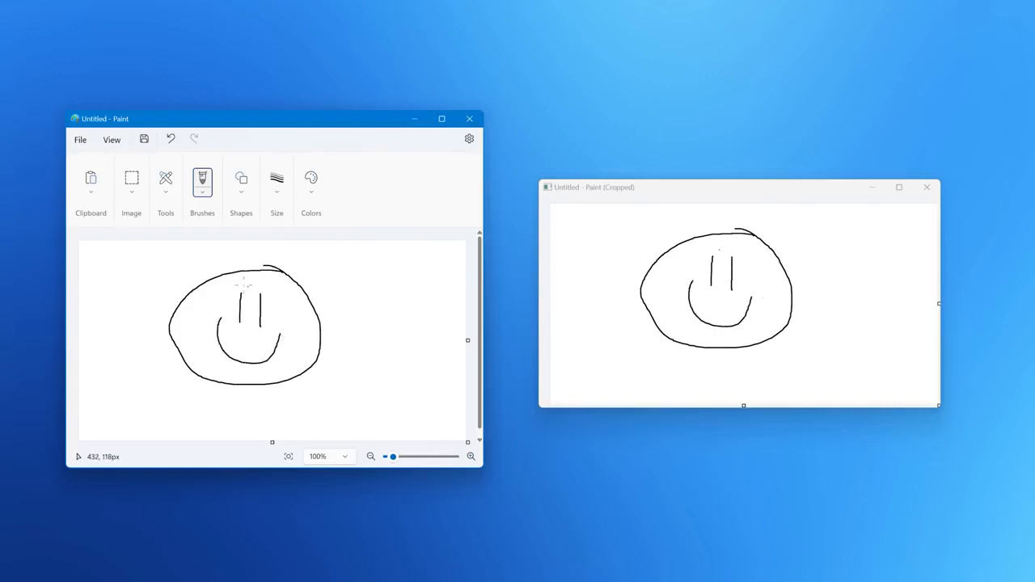
pyautogui.click(607, 188)
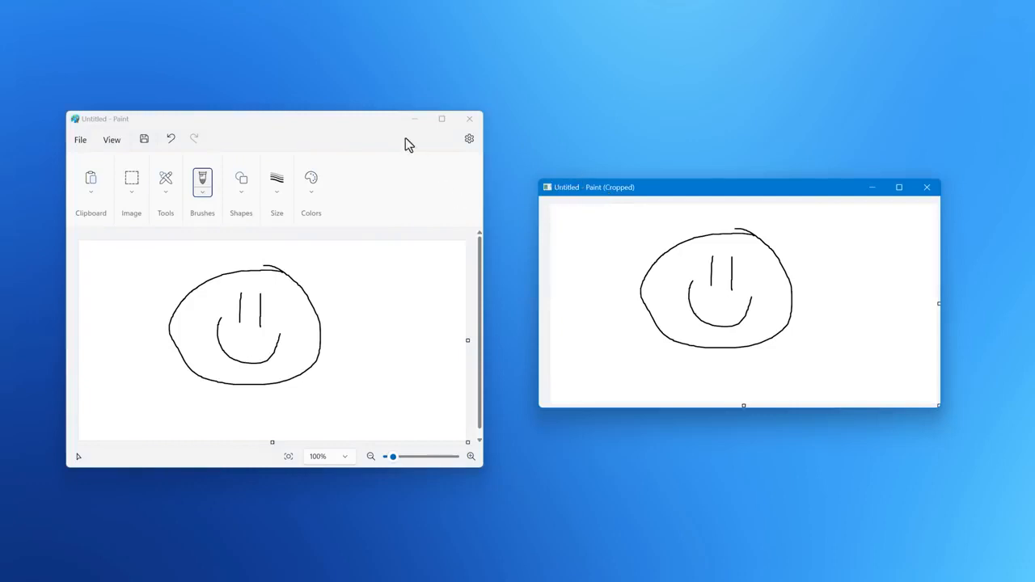
pyautogui.moveTo(358, 127)
pyautogui.mouseDown()
pyautogui.moveTo(541, 127)
pyautogui.moveTo(348, 121)
pyautogui.mouseUp()
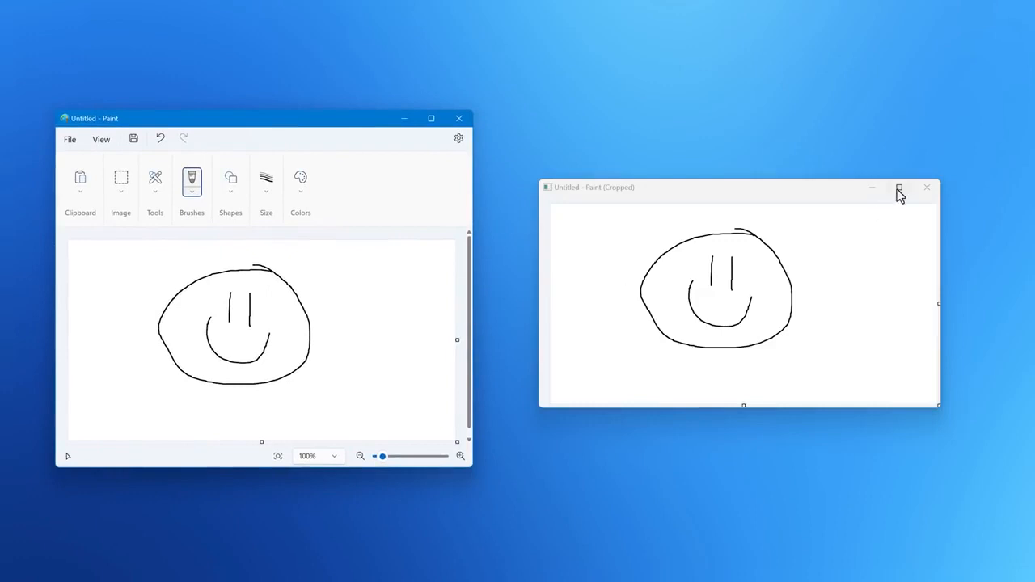
pyautogui.click(927, 189)
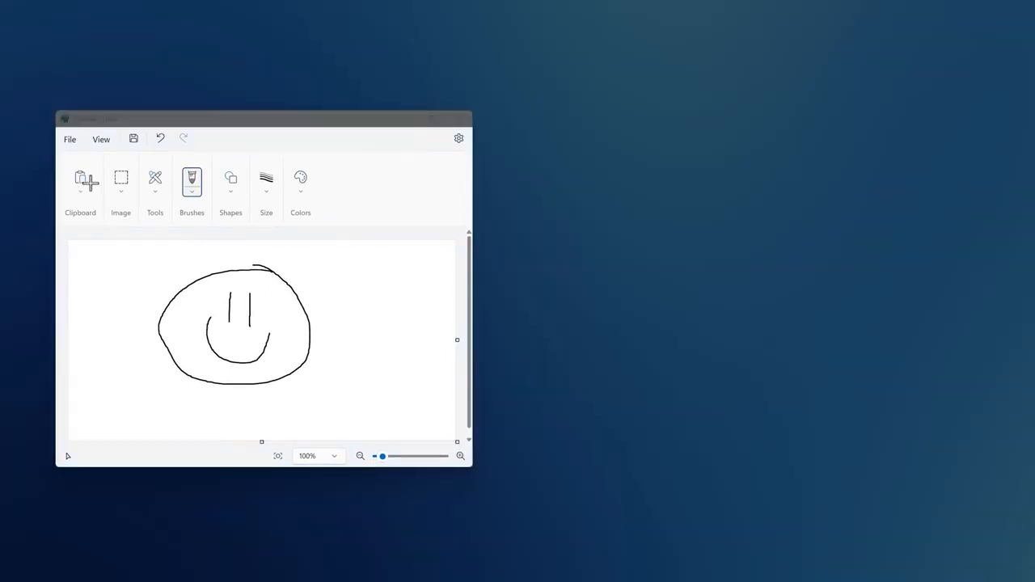
# Step: Crop the Paint window itself to its tools and smiley drawing, shift the cropped window slightly, and close it
pyautogui.moveTo(65, 151)
pyautogui.mouseDown()
pyautogui.moveTo(215, 234)
pyautogui.moveTo(400, 405)
pyautogui.moveTo(363, 404)
pyautogui.mouseUp()
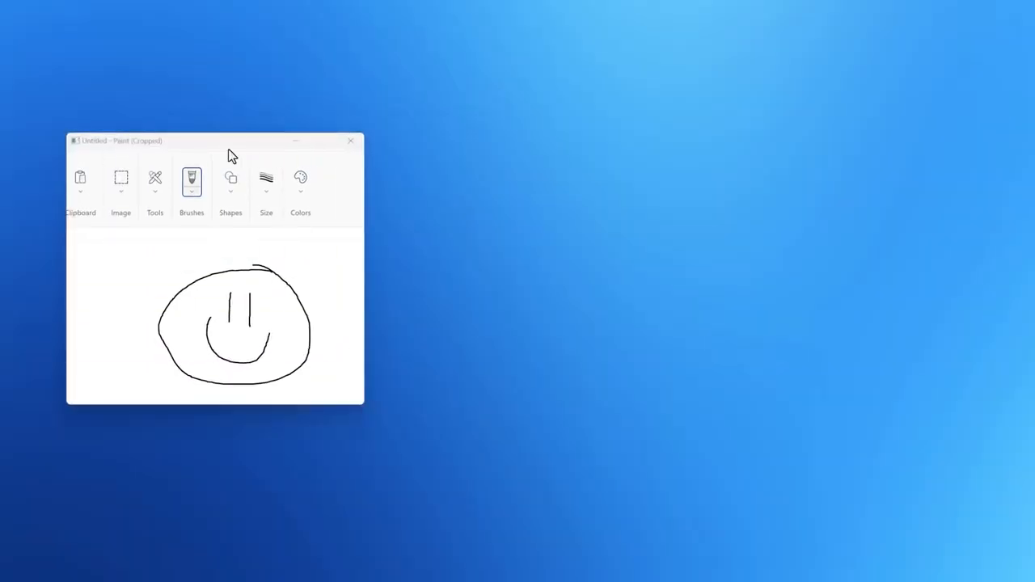
pyautogui.moveTo(215, 146)
pyautogui.mouseDown()
pyautogui.moveTo(231, 134)
pyautogui.moveTo(225, 144)
pyautogui.mouseUp()
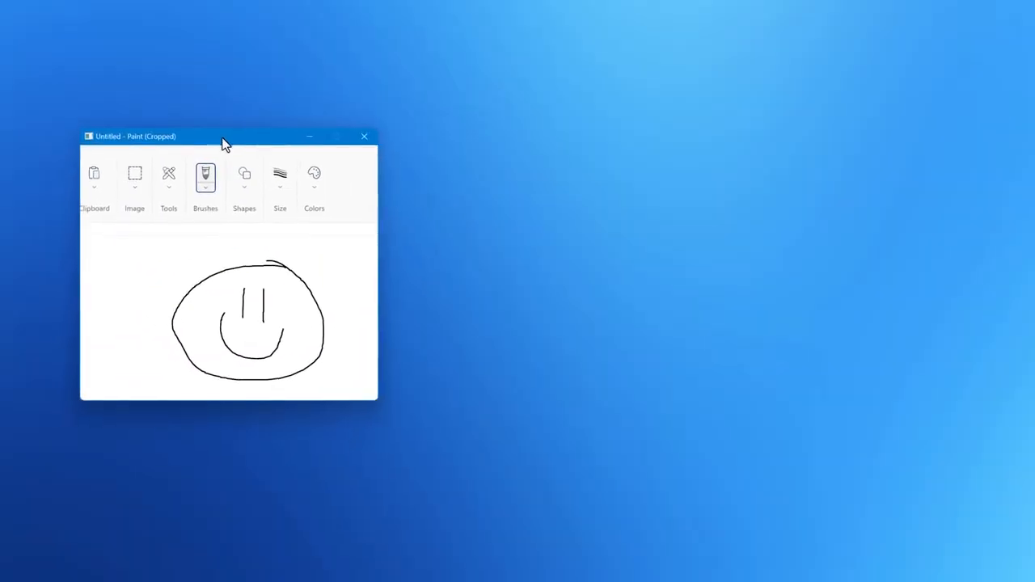
pyautogui.click(364, 139)
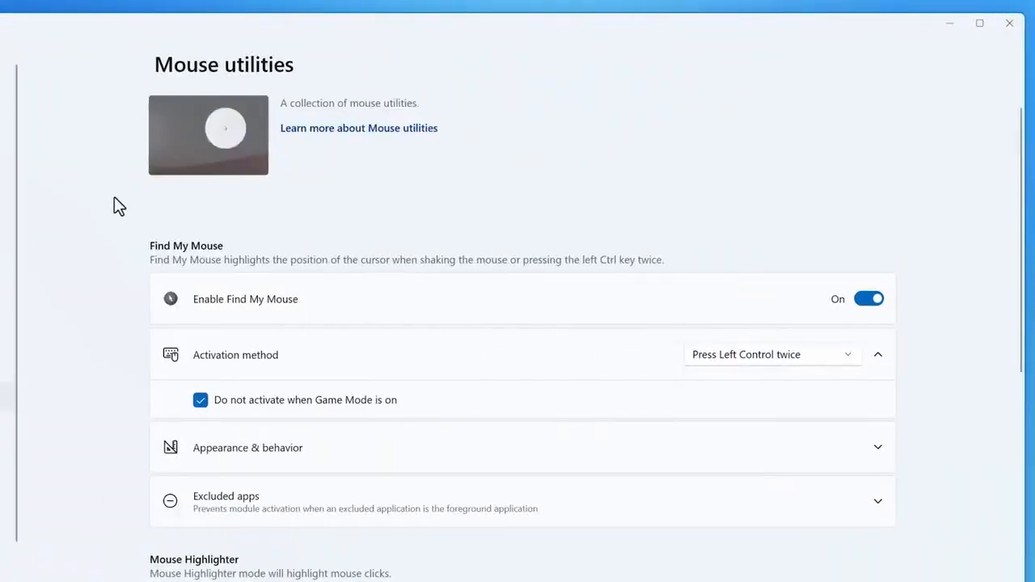
# Step: Go to the Mouse Jump section of the mouse utilities and use Mouse Jump to move the pointer to another spot
pyautogui.scroll(-10, 1024, 185)
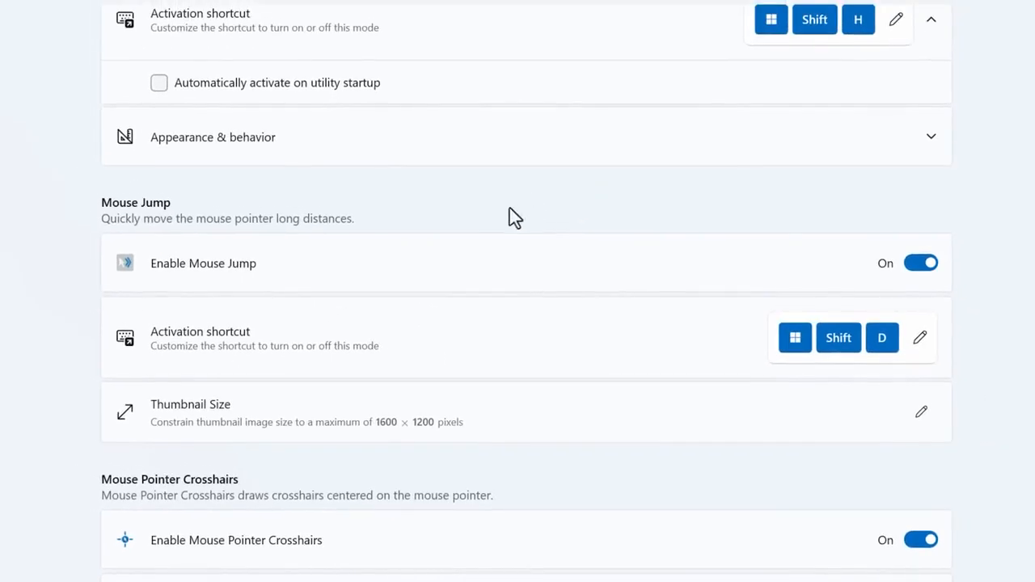
pyautogui.press('super+shift+d')
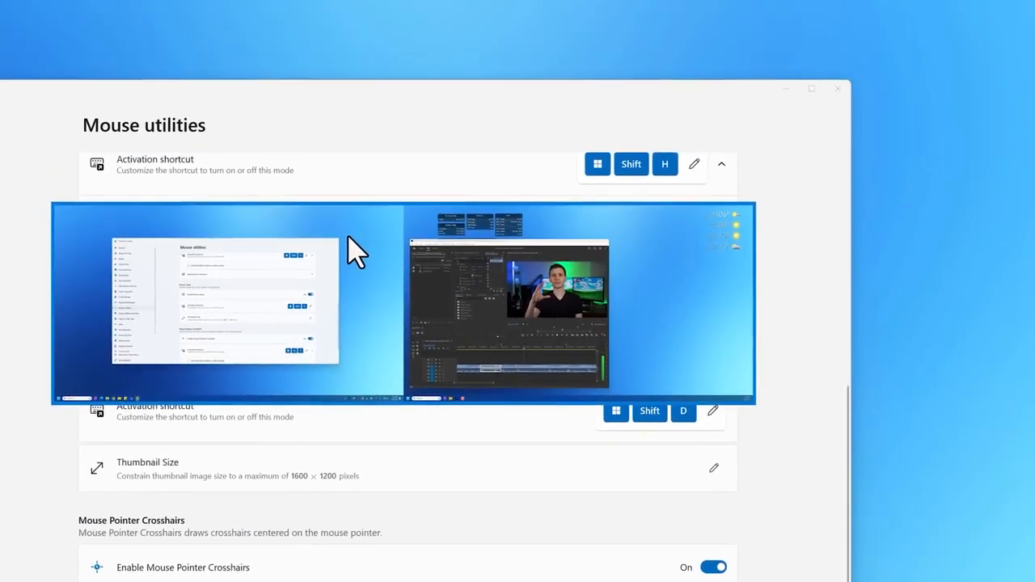
pyautogui.click(453, 121)
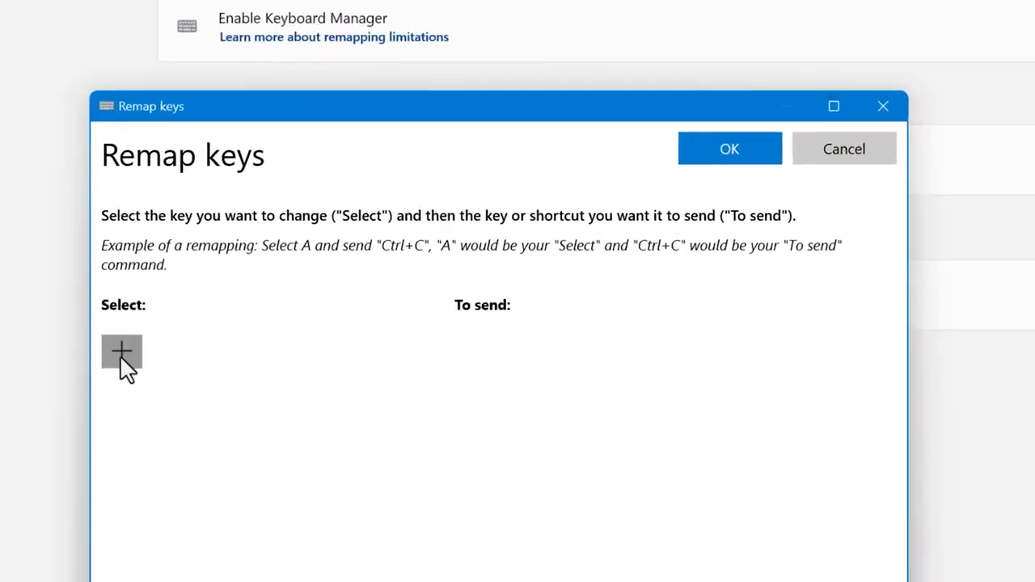
# Step: Try adding a key remapping for NumPad 5, and discard it by closing the Remap keys window
pyautogui.click(185, 444)
pyautogui.click(162, 321)
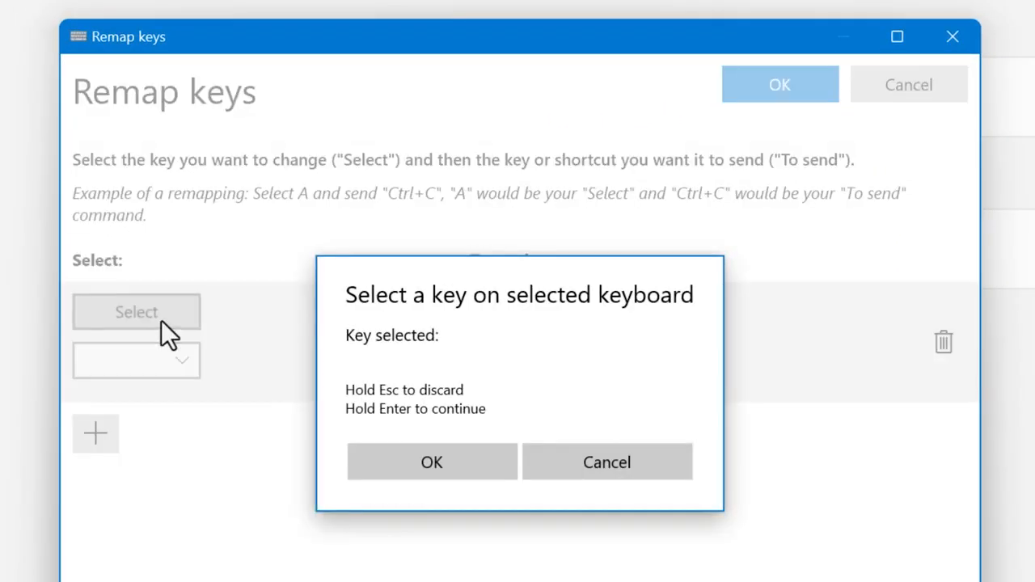
pyautogui.press('KP_5')
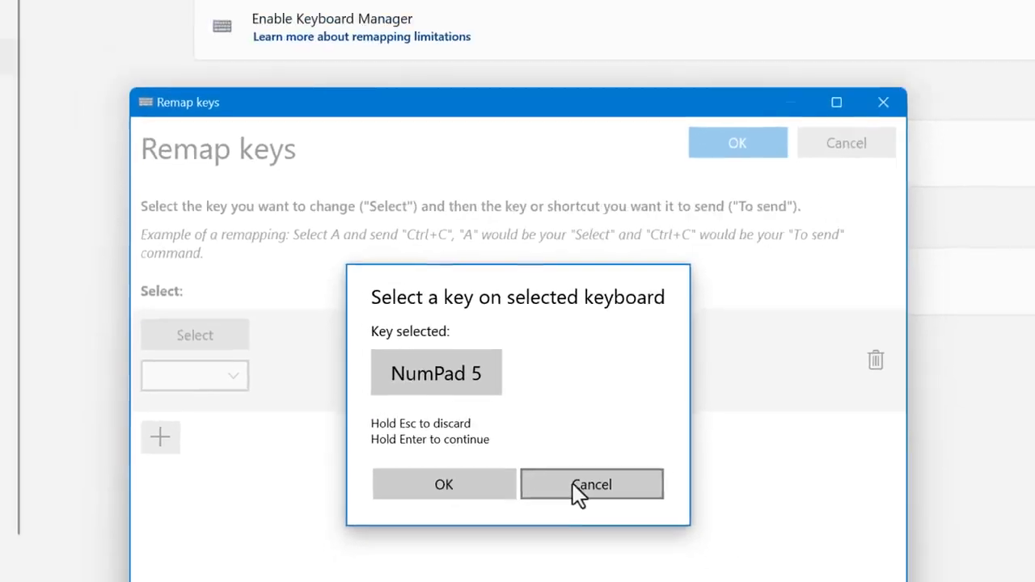
pyautogui.click(584, 489)
pyautogui.click(922, 87)
# Step: Open the Text Extractor settings and choose English (United States) as the preferred language
pyautogui.click(81, 479)
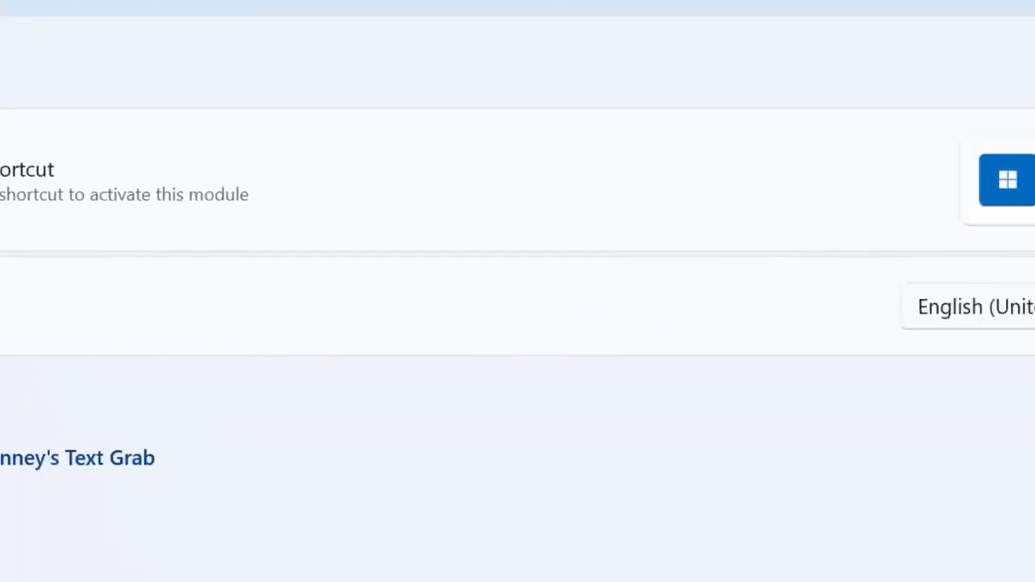
pyautogui.click(745, 293)
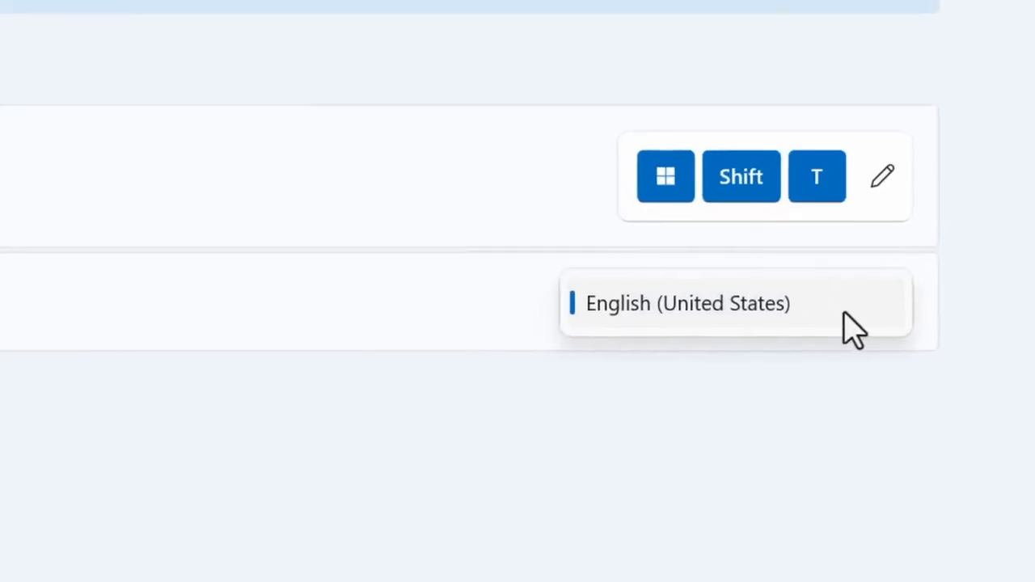
pyautogui.click(839, 309)
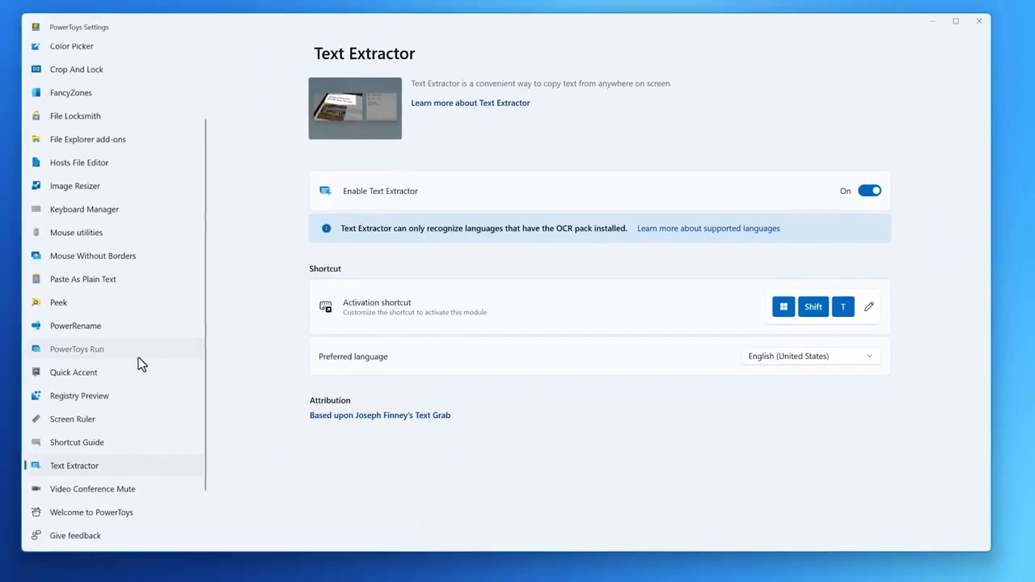
# Step: Open the PowerToys Run settings and look up gpedit.msc with the PowerToys Run launcher
pyautogui.click(139, 363)
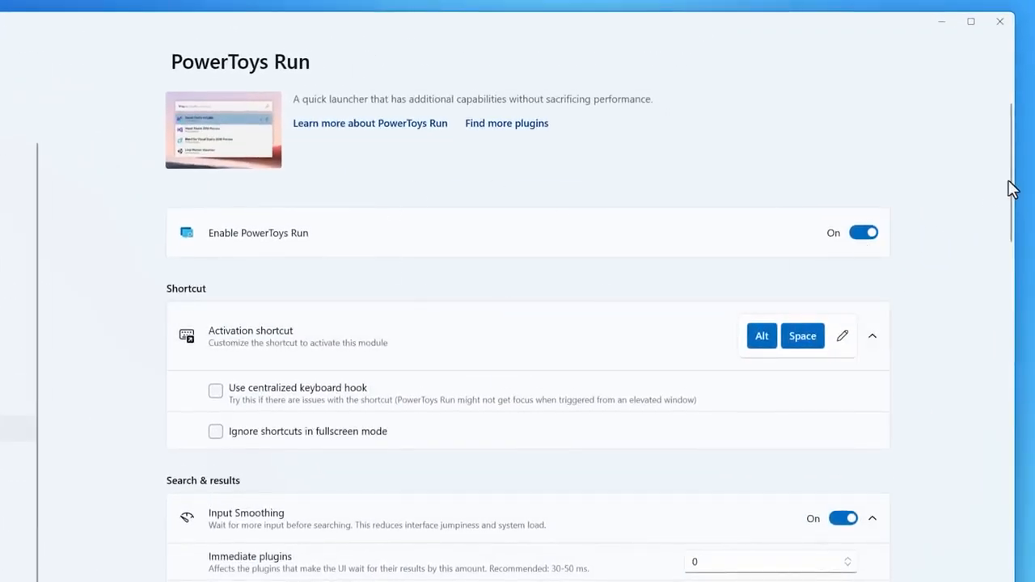
pyautogui.moveTo(1010, 185); pyautogui.dragTo(994, 476)
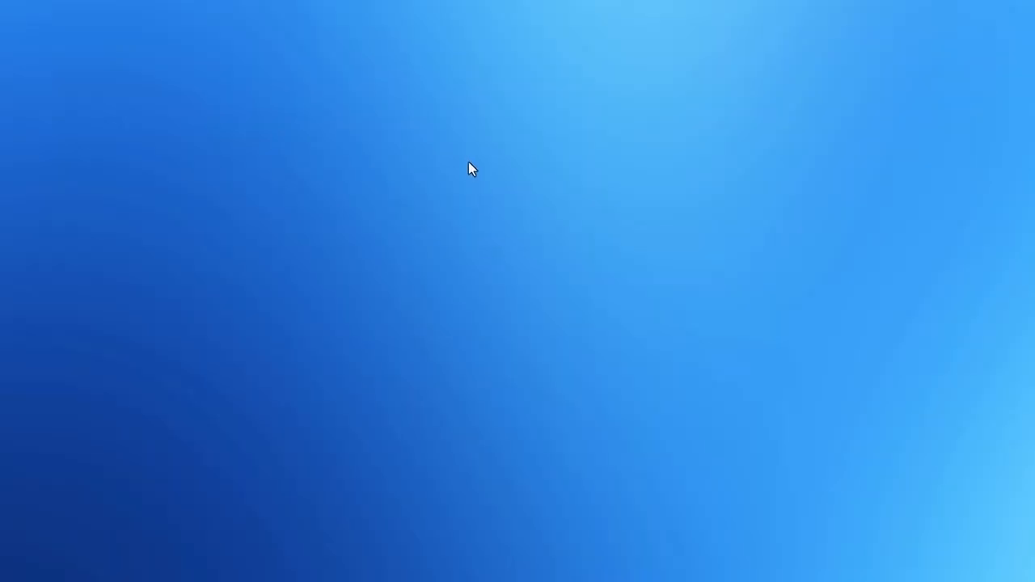
pyautogui.hotkey('alt', 'space')
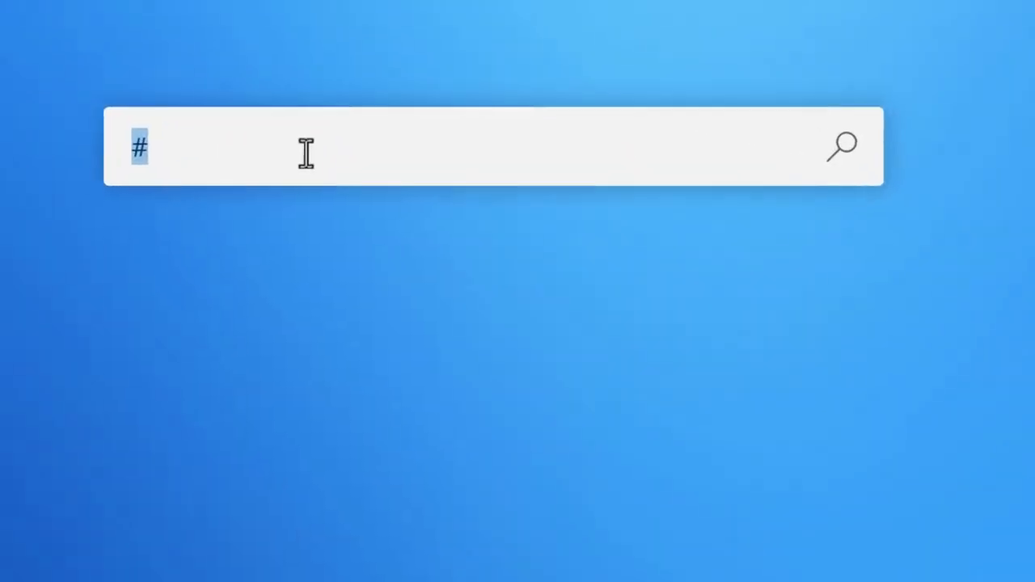
pyautogui.write('gpedit.msc')
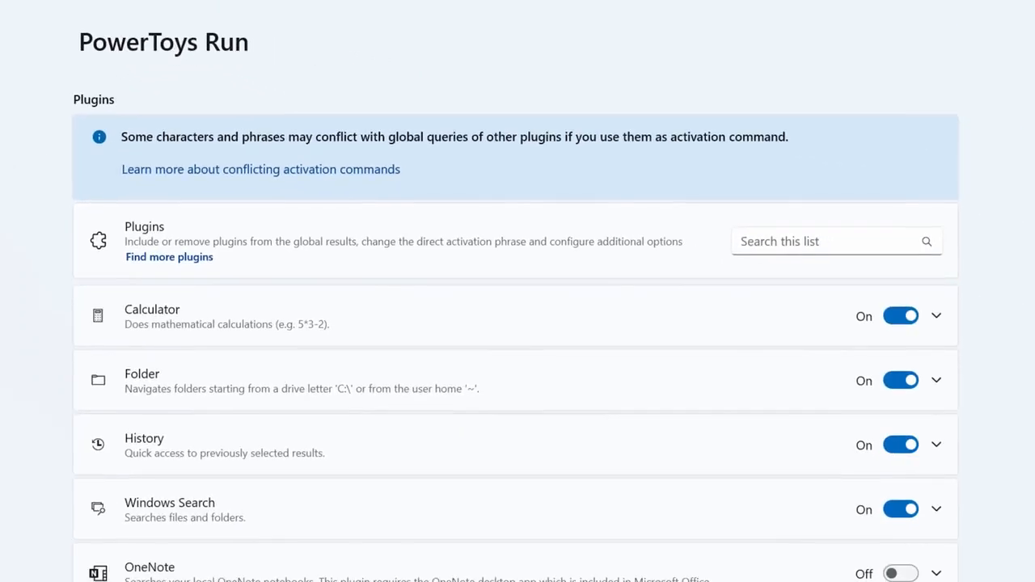
# Step: Review the PowerToys Run plugins and generate a random GUID in the launcher by replacing the < query with #guid
pyautogui.scroll(-5, 516, 332)
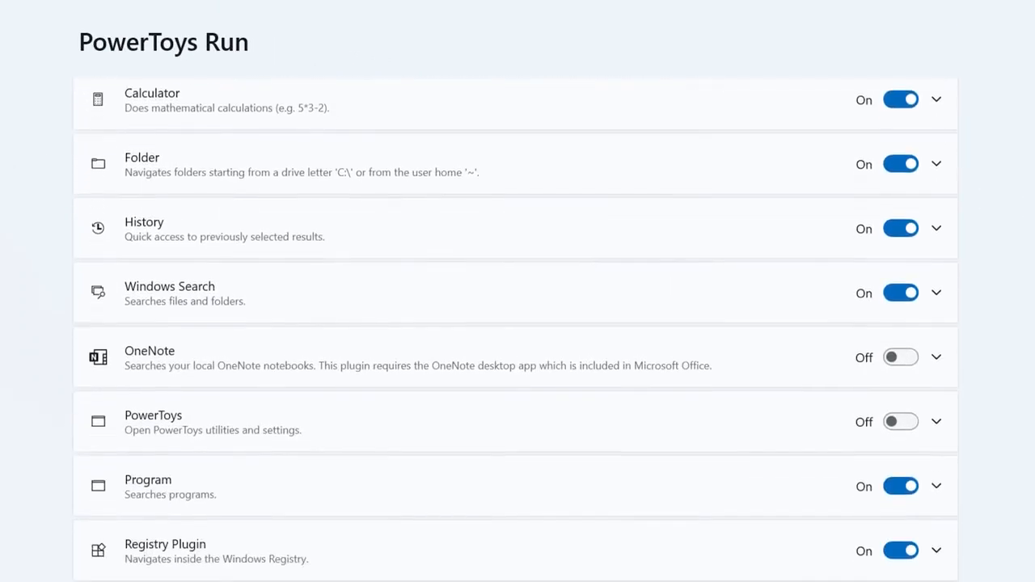
pyautogui.scroll(-8, 516, 329)
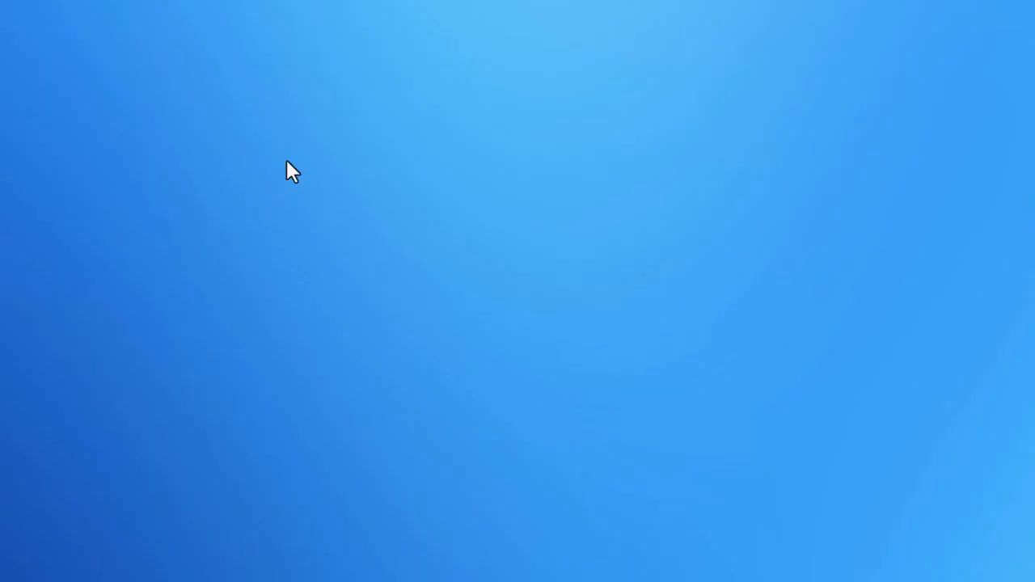
pyautogui.hotkey('alt', 'space')
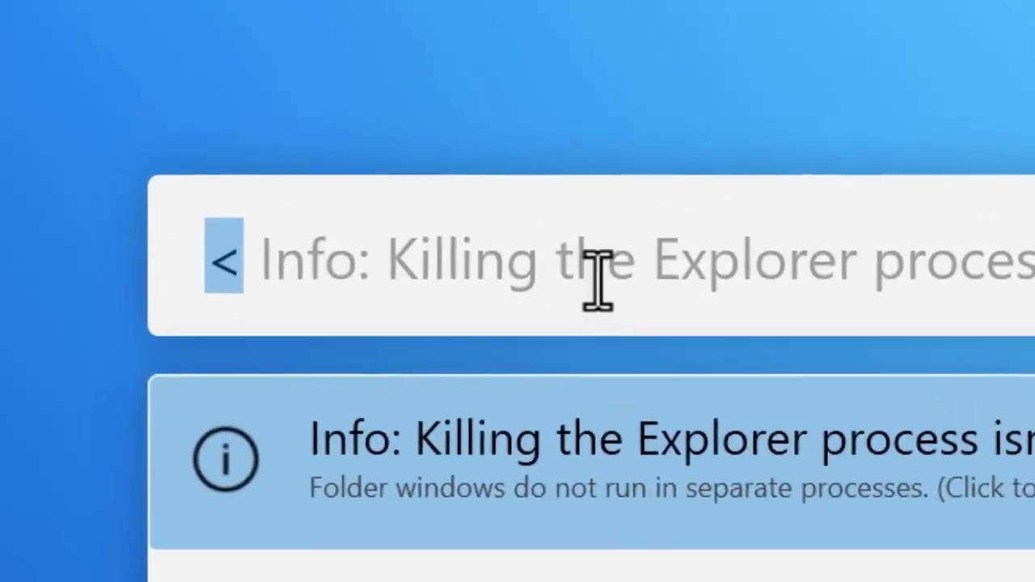
pyautogui.click(295, 151)
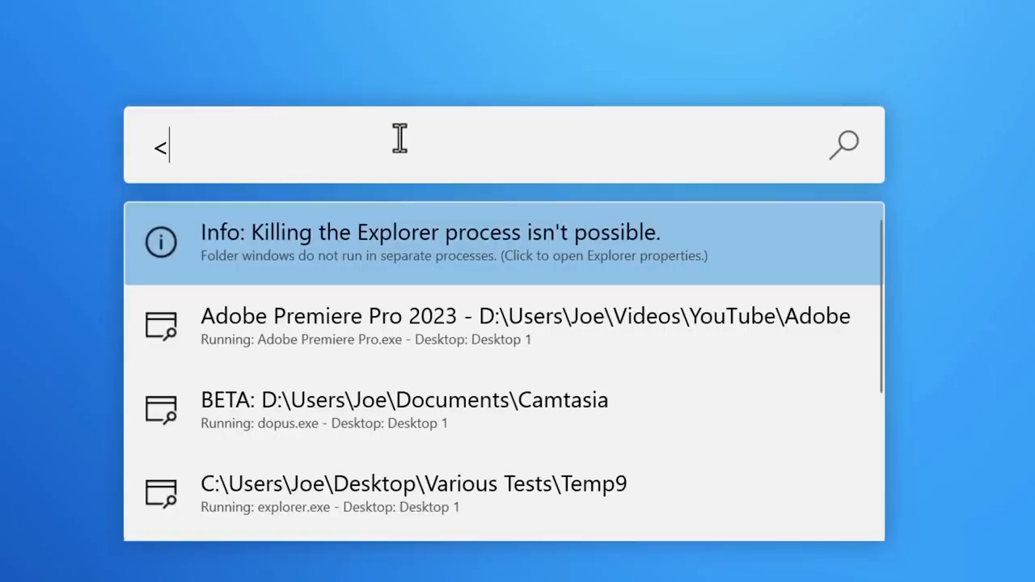
pyautogui.press('BackSpace')
pyautogui.write('#guide')
pyautogui.press('BackSpace')
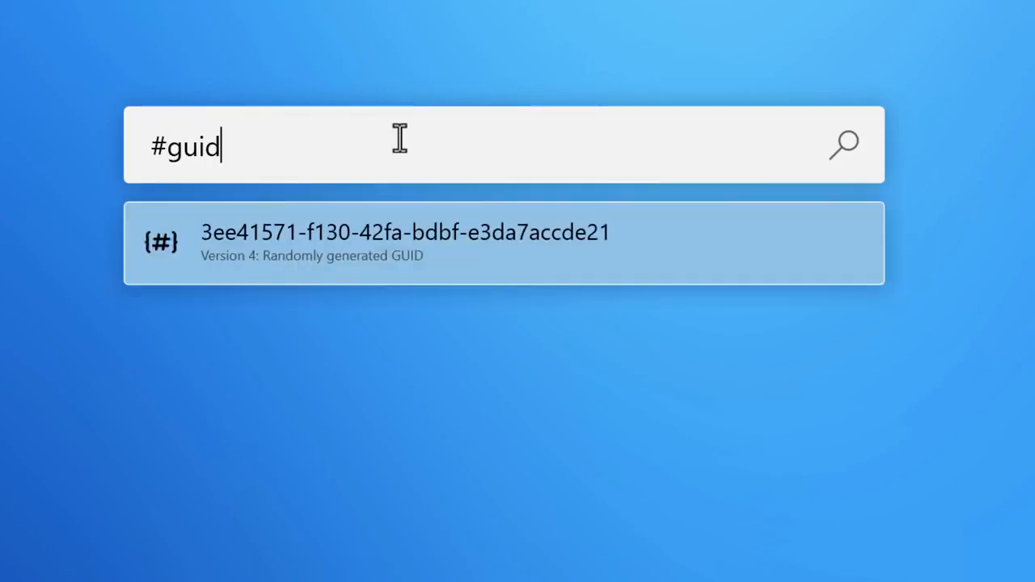